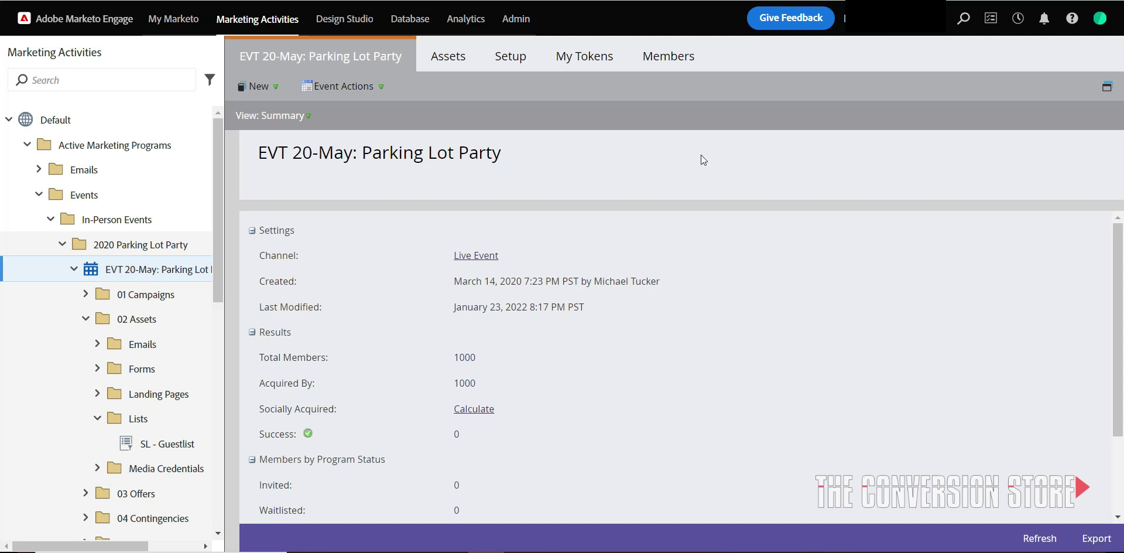
# Add a Program Status constraint to the SL - Guestlist filter, first picking Webinar > Registered.
pyautogui.click(166, 445)
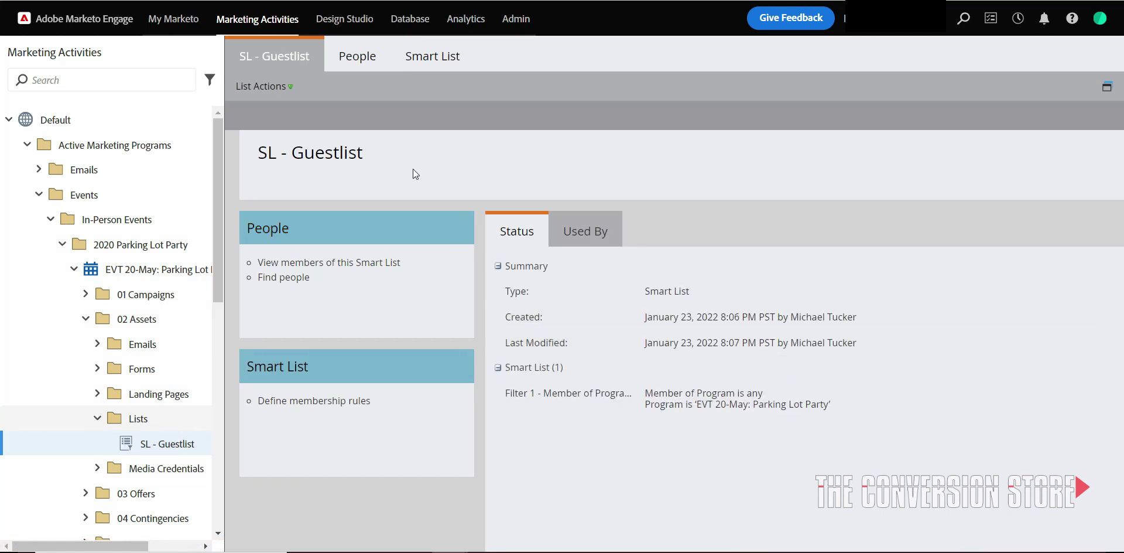
pyautogui.click(441, 61)
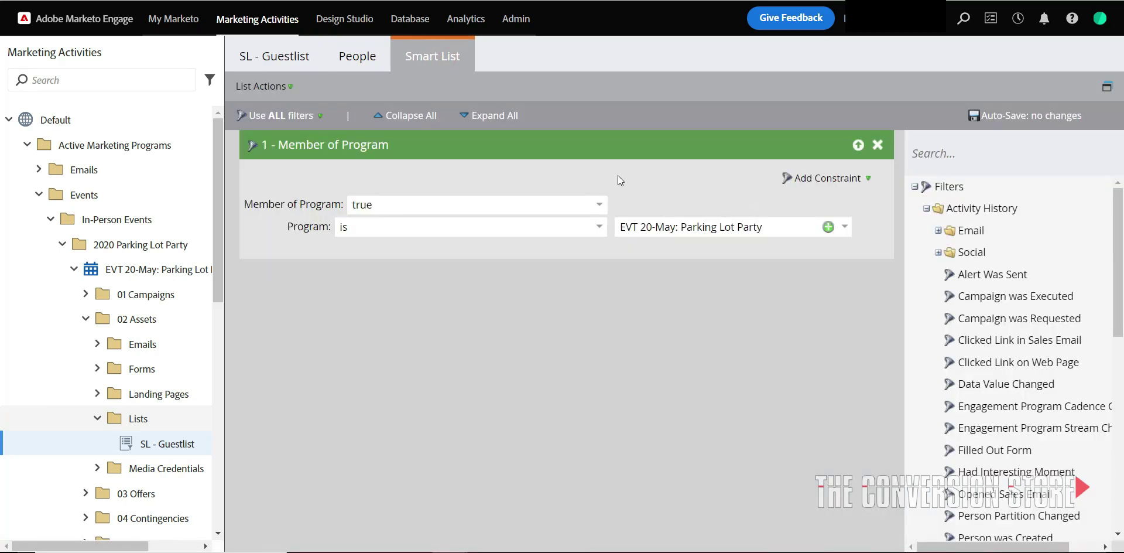
pyautogui.click(809, 178)
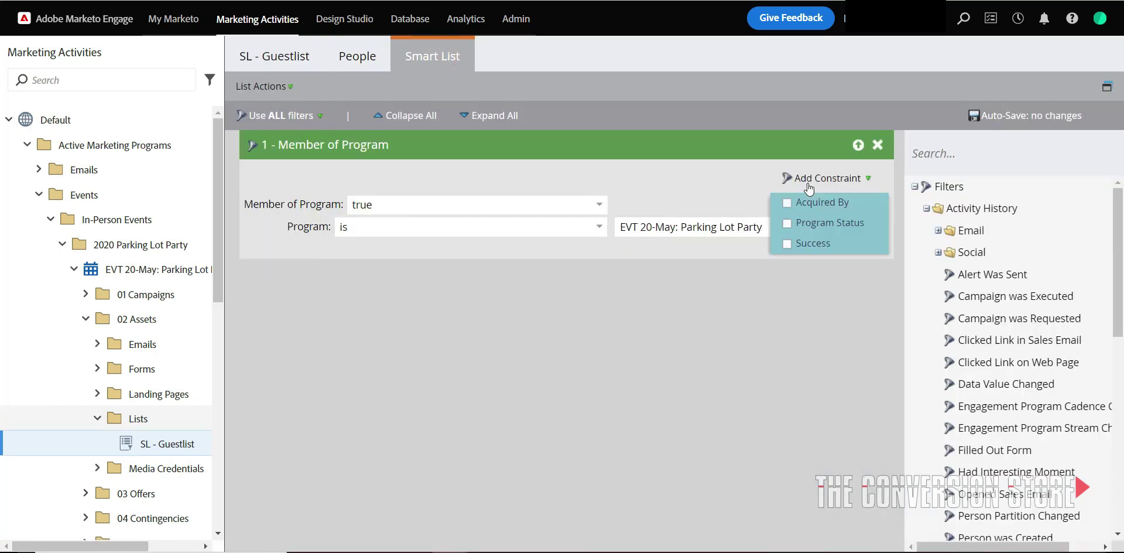
pyautogui.click(811, 219)
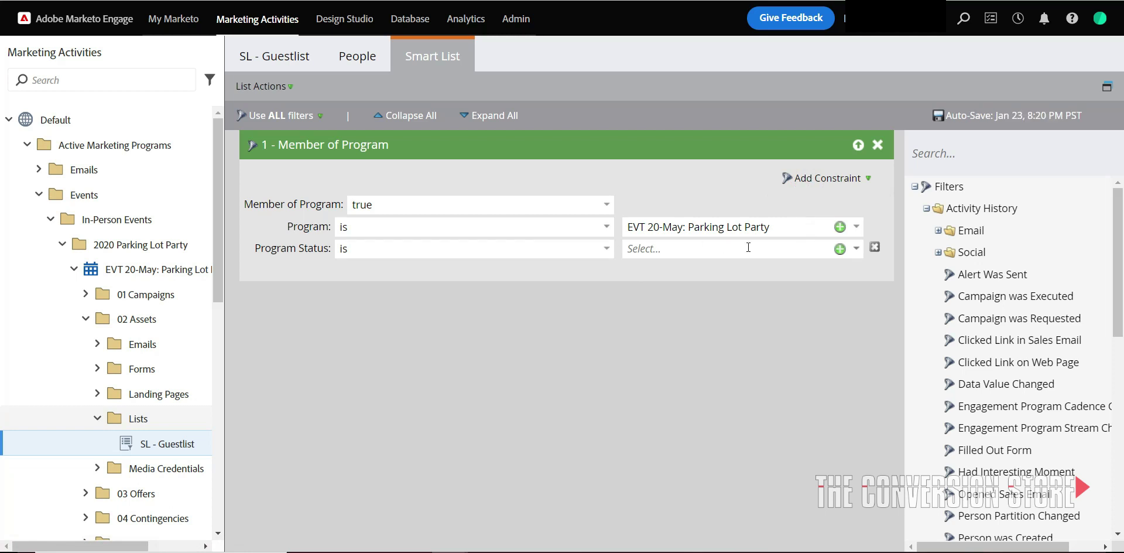
pyautogui.click(856, 249)
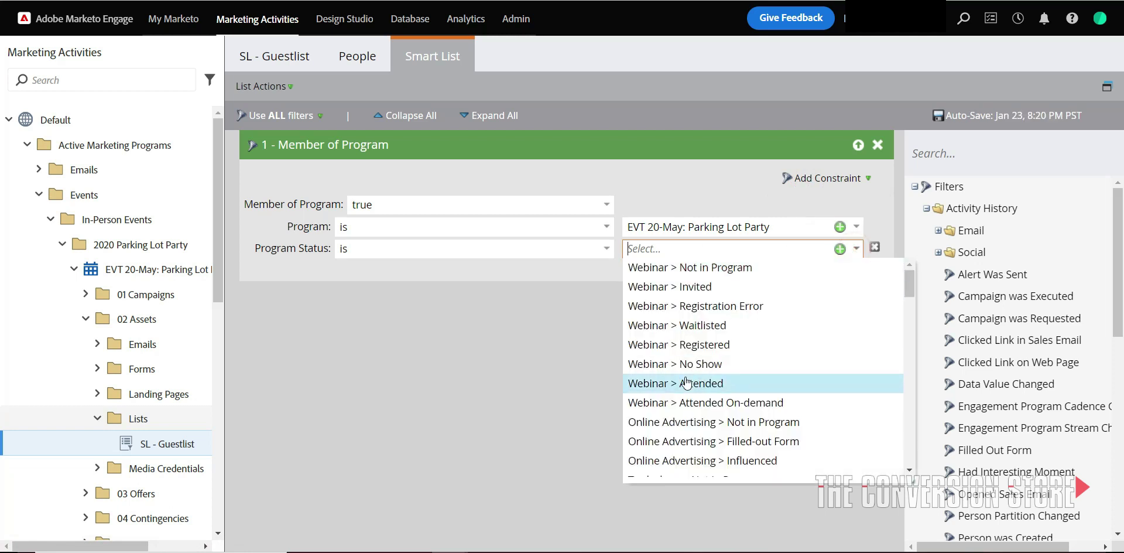
pyautogui.click(719, 341)
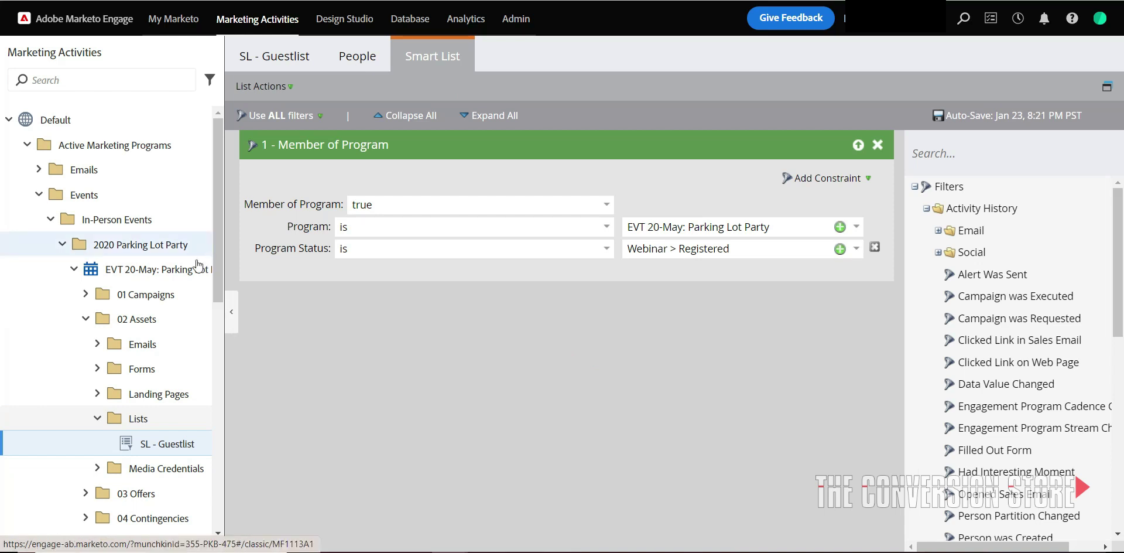
# Change the Program Status value to Live Event > Registered.
pyautogui.click(167, 270)
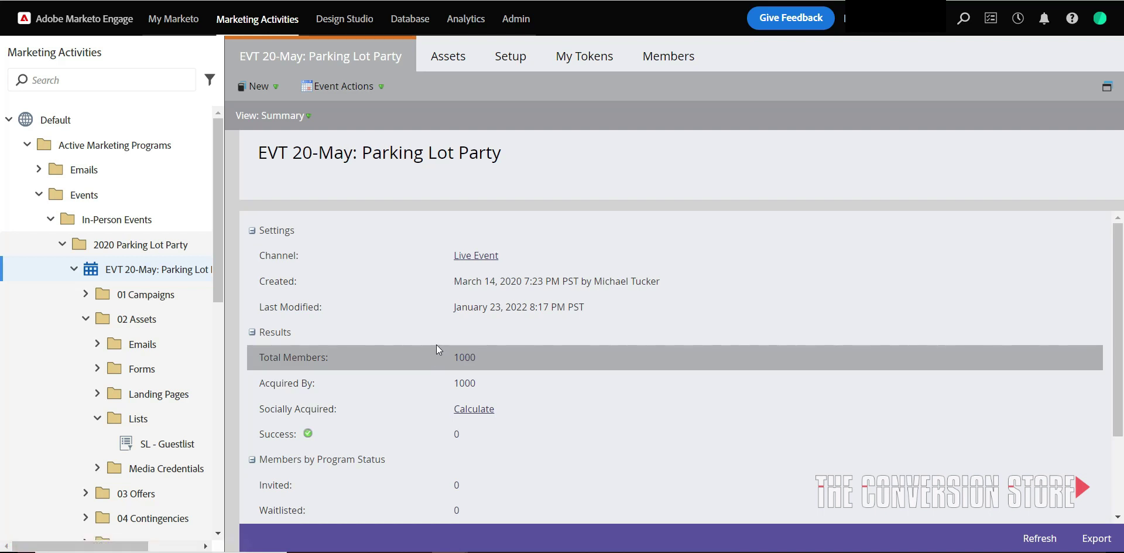
pyautogui.click(179, 447)
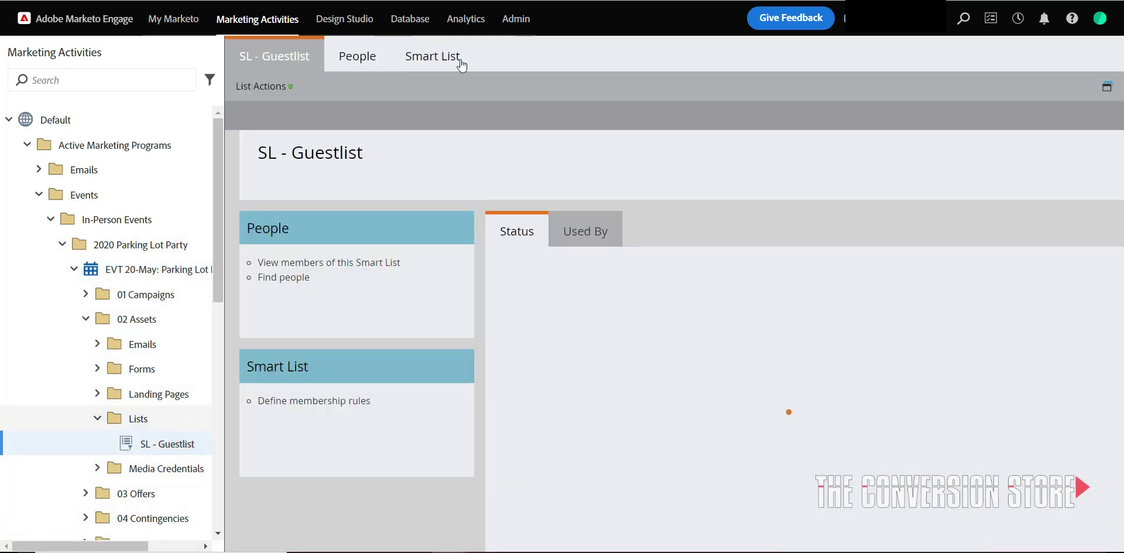
pyautogui.click(458, 59)
pyautogui.click(844, 248)
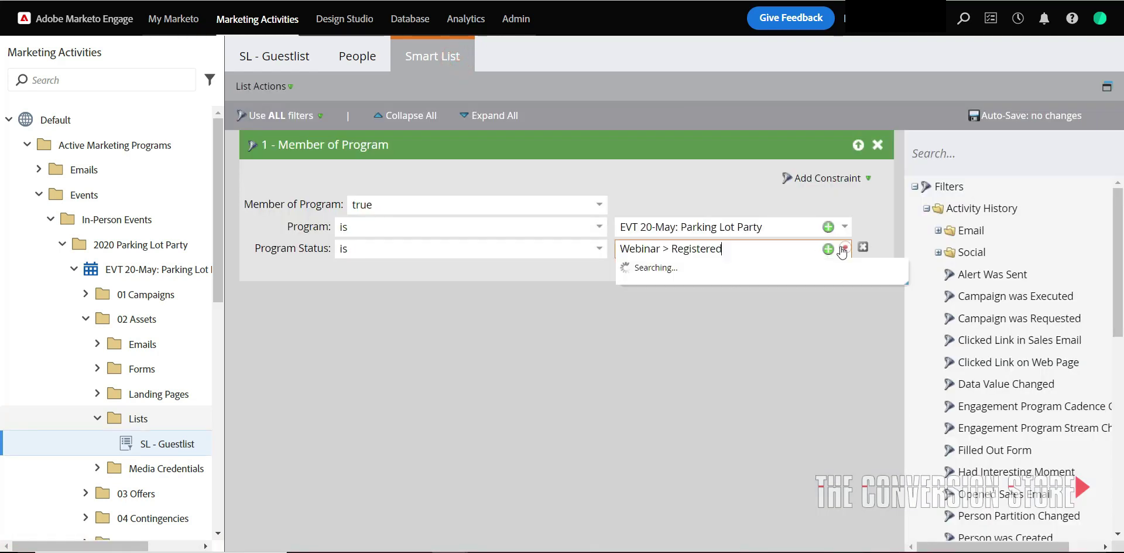
pyautogui.tripleClick(734, 254)
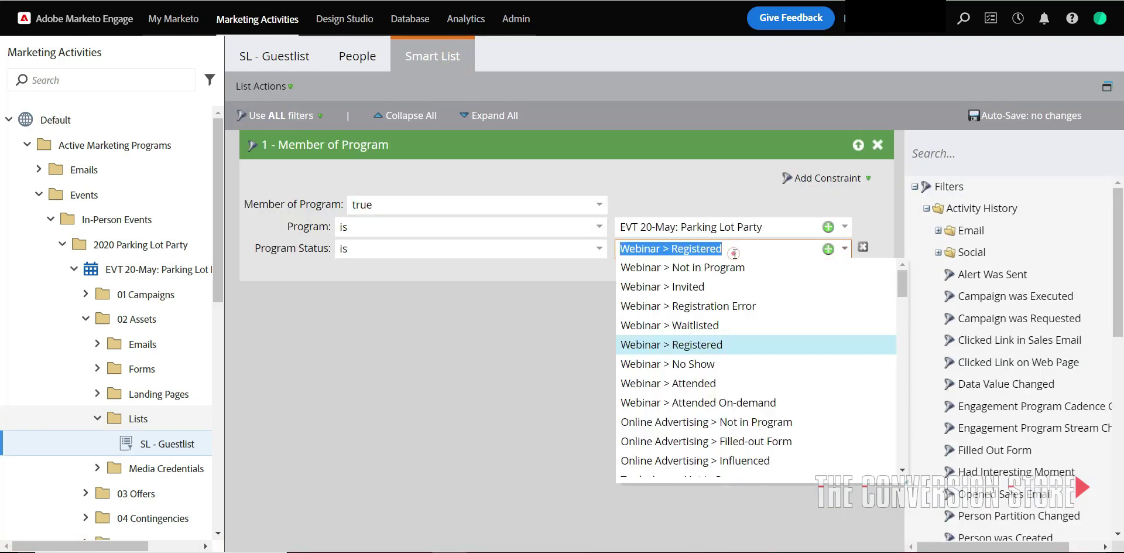
pyautogui.write('register')
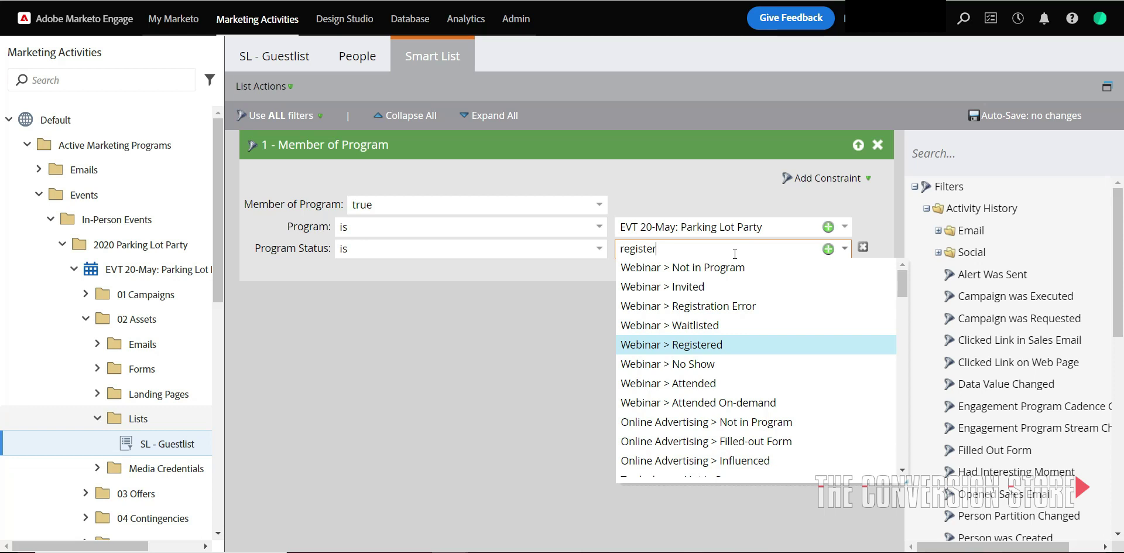
pyautogui.click(740, 302)
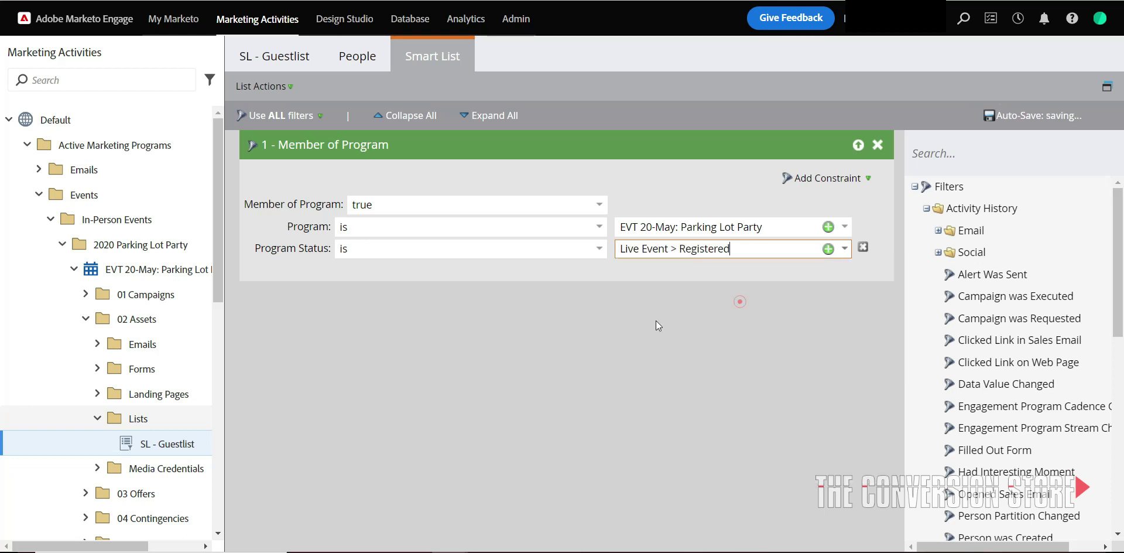
# Show the People tab's 1000 matching people, cancelling an attempted export.
pyautogui.click(349, 57)
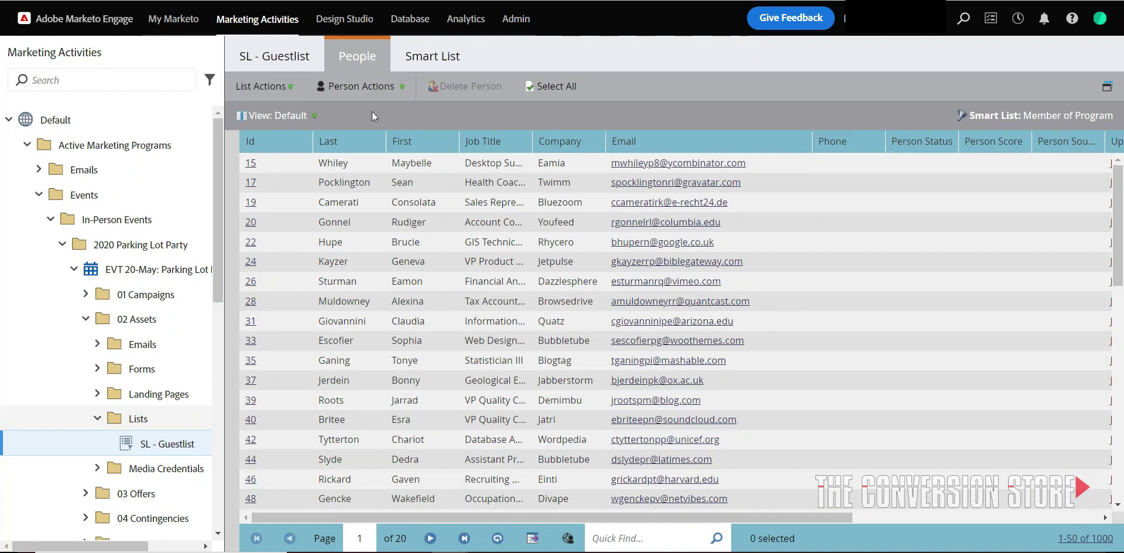
pyautogui.click(532, 538)
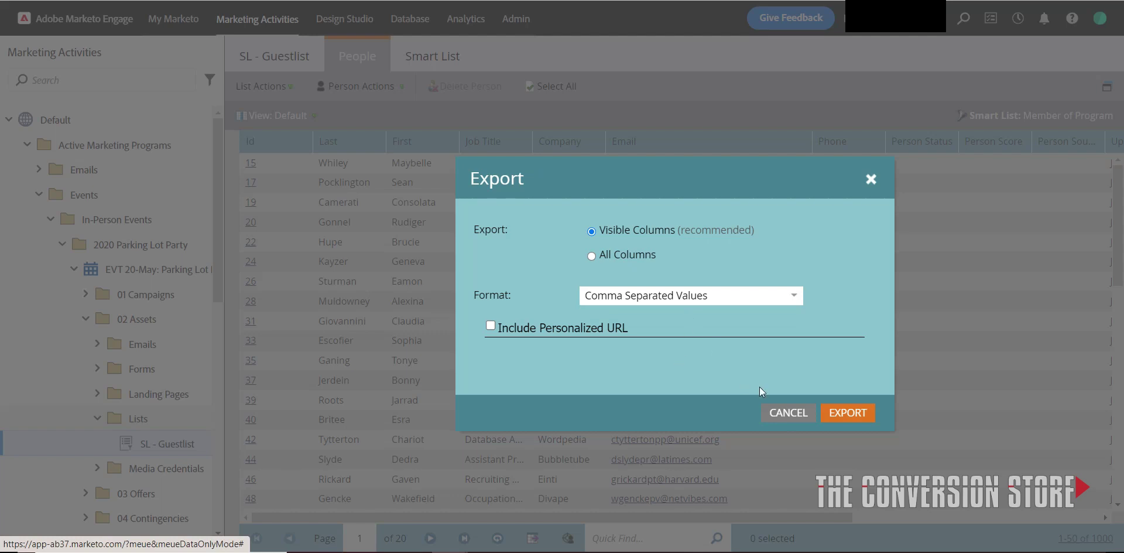
pyautogui.click(795, 416)
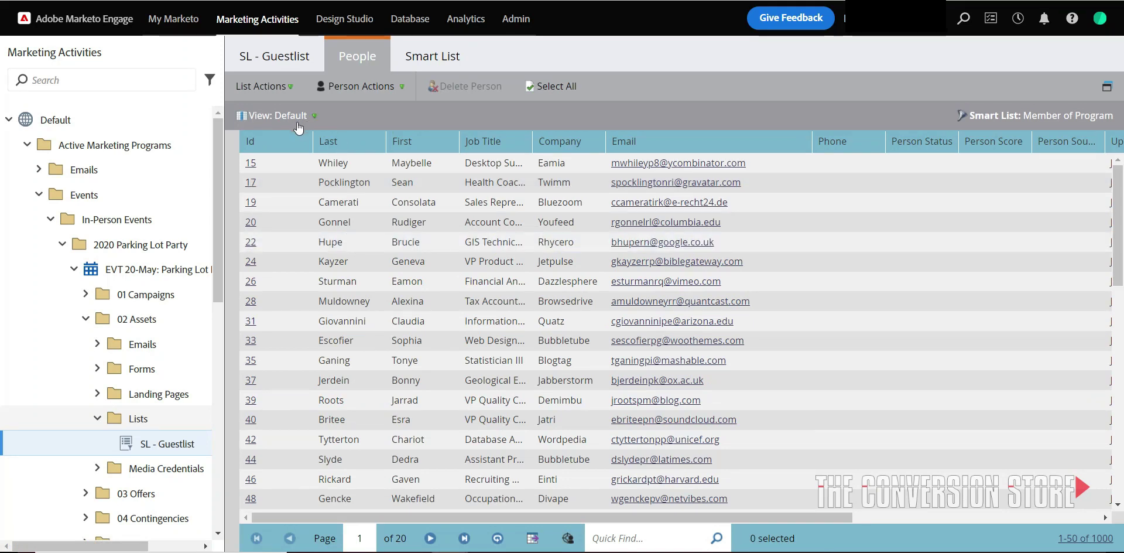
# Start a new smart list subscription named 'Event Registration List'.
pyautogui.click(258, 89)
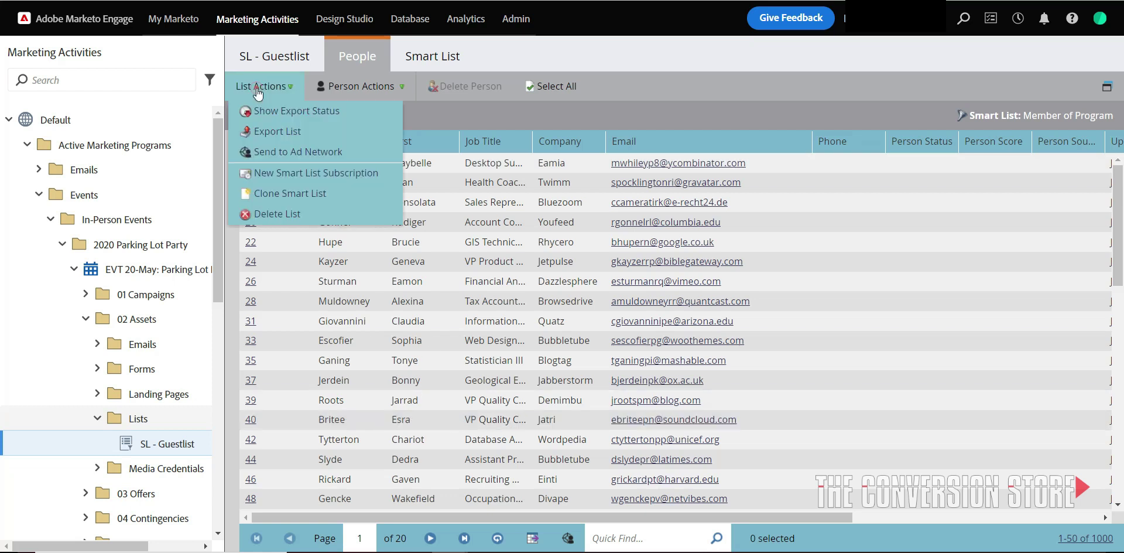
pyautogui.click(299, 176)
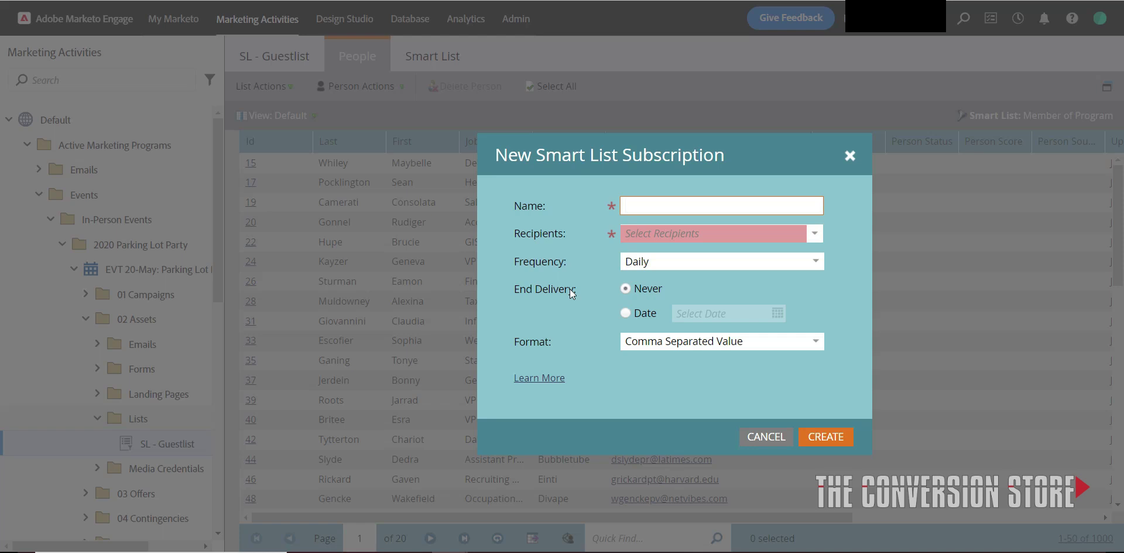
pyautogui.write('Reger')
pyautogui.press('BackSpace')
pyautogui.press('BackSpace')
pyautogui.press('BackSpace')
pyautogui.press('BackSpace')
pyautogui.press('BackSpace')
pyautogui.write('E')
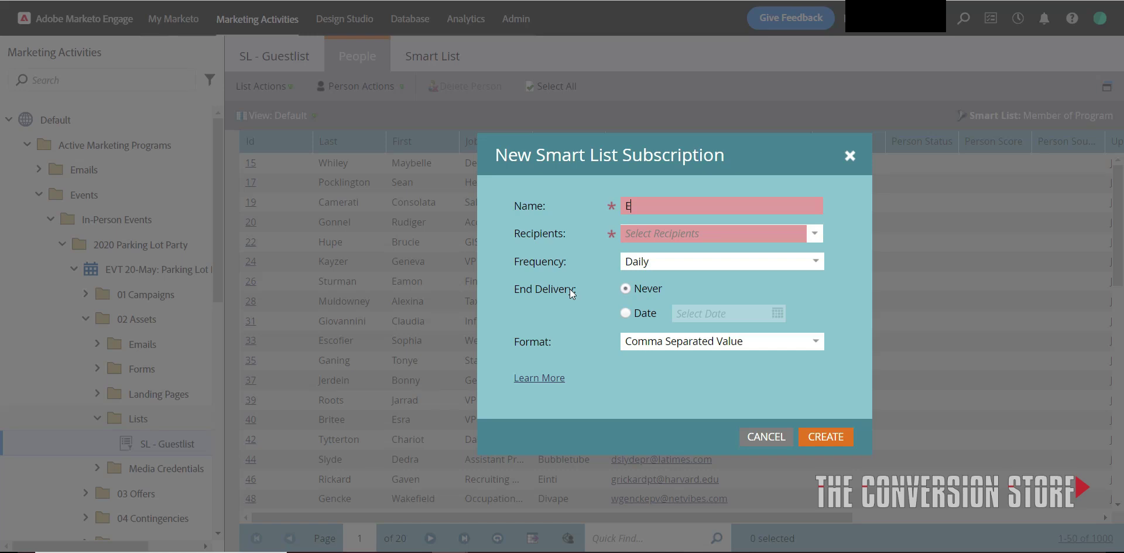
pyautogui.write('vent Regist')
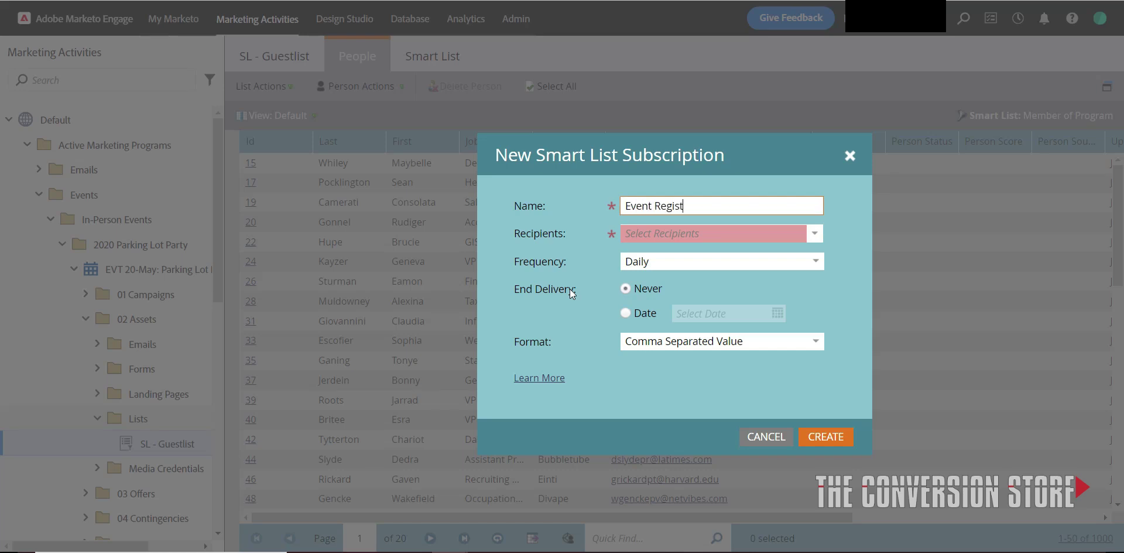
pyautogui.write('ration List')
# Add the Marketing team mailbox as the subscription's recipient.
pyautogui.click(747, 233)
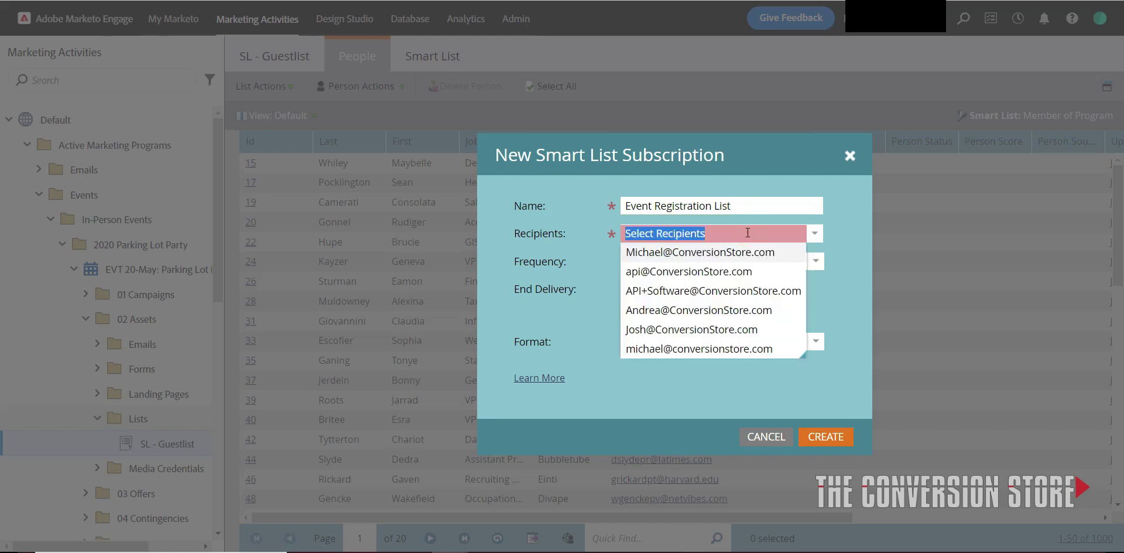
pyautogui.write('Mal')
pyautogui.press('BackSpace')
pyautogui.press('BackSpace')
pyautogui.press('BackSpace')
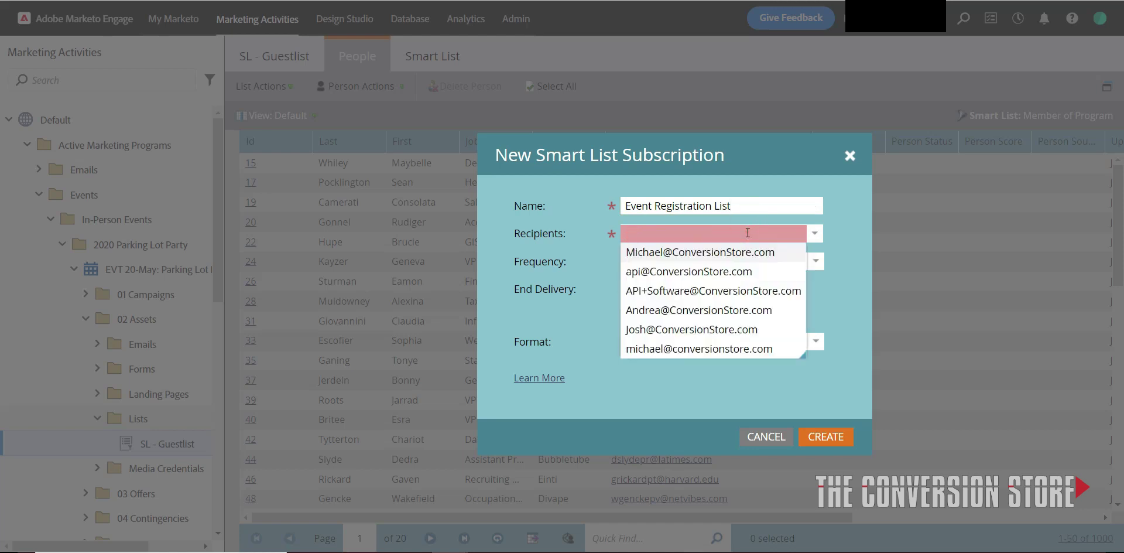
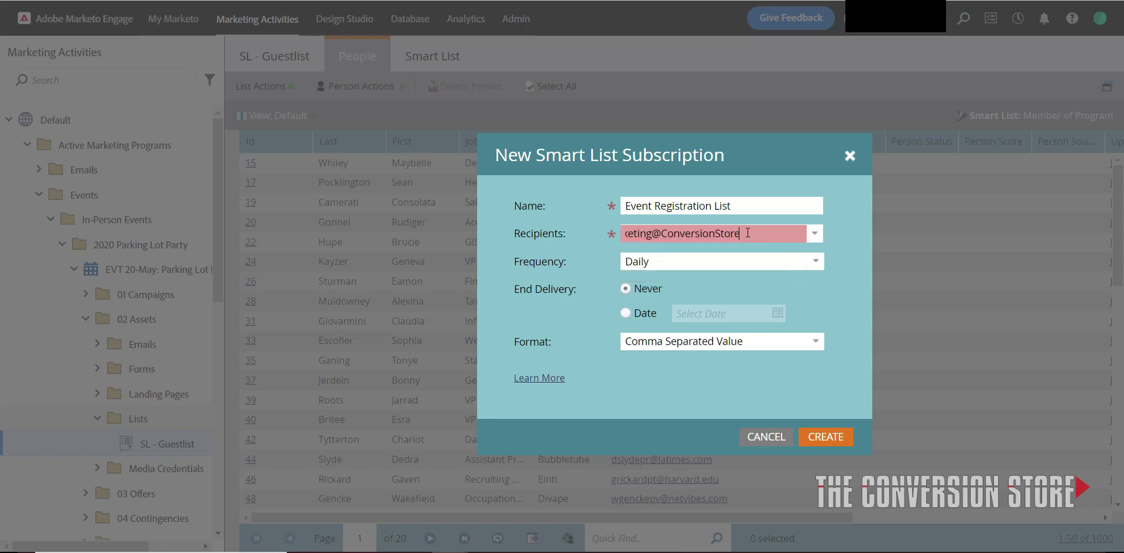
pyautogui.click(720, 264)
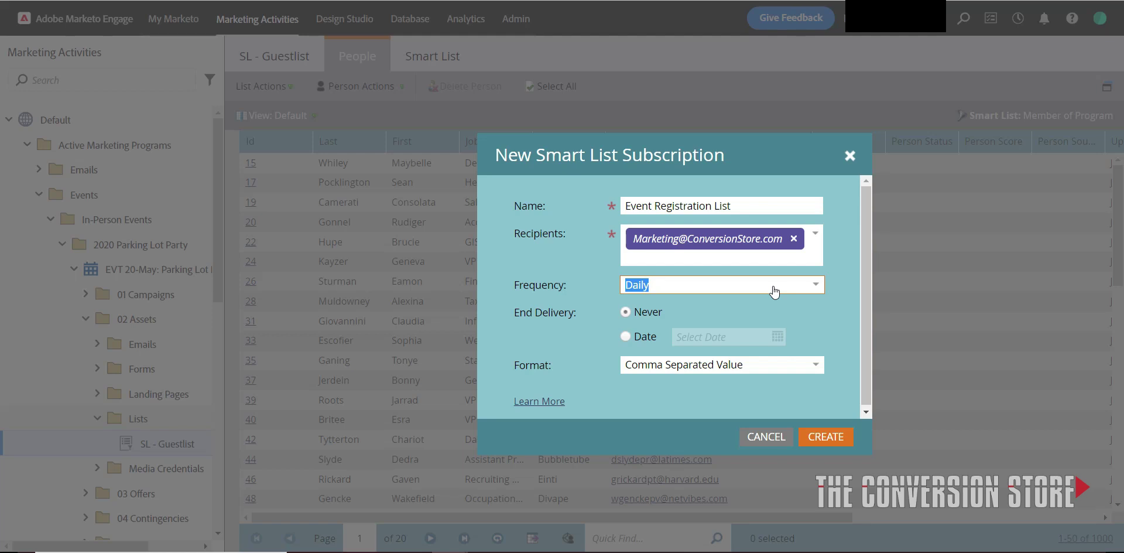
# Set End Delivery to Never so the subscription has no end date.
pyautogui.click(795, 289)
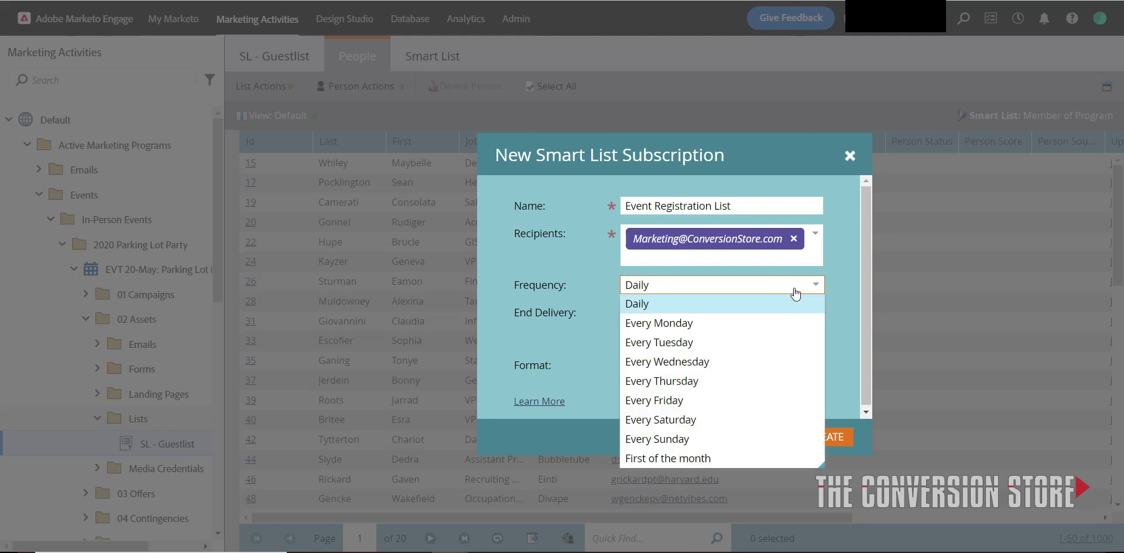
pyautogui.click(795, 291)
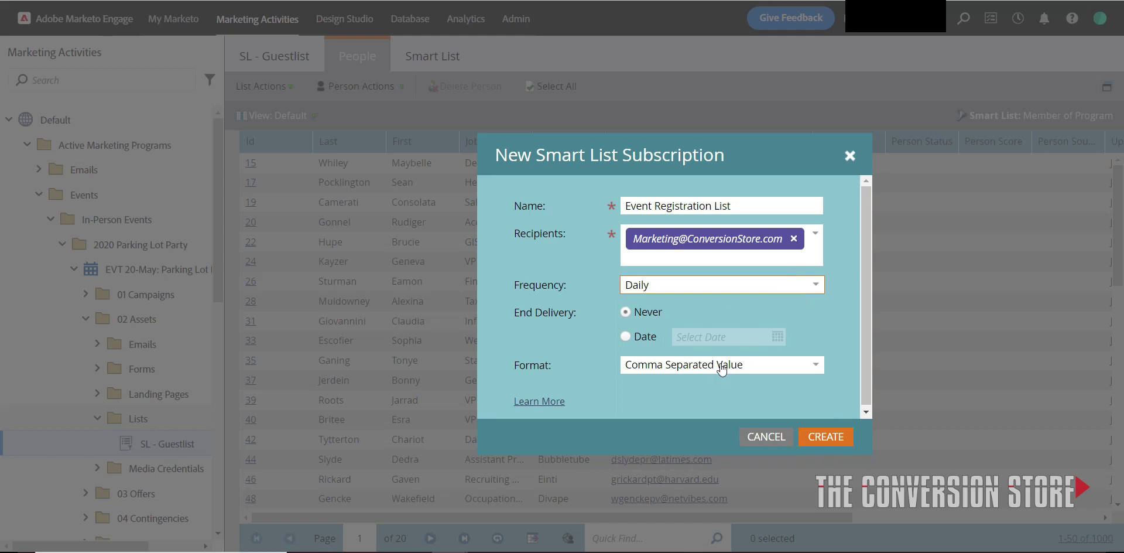
pyautogui.click(640, 340)
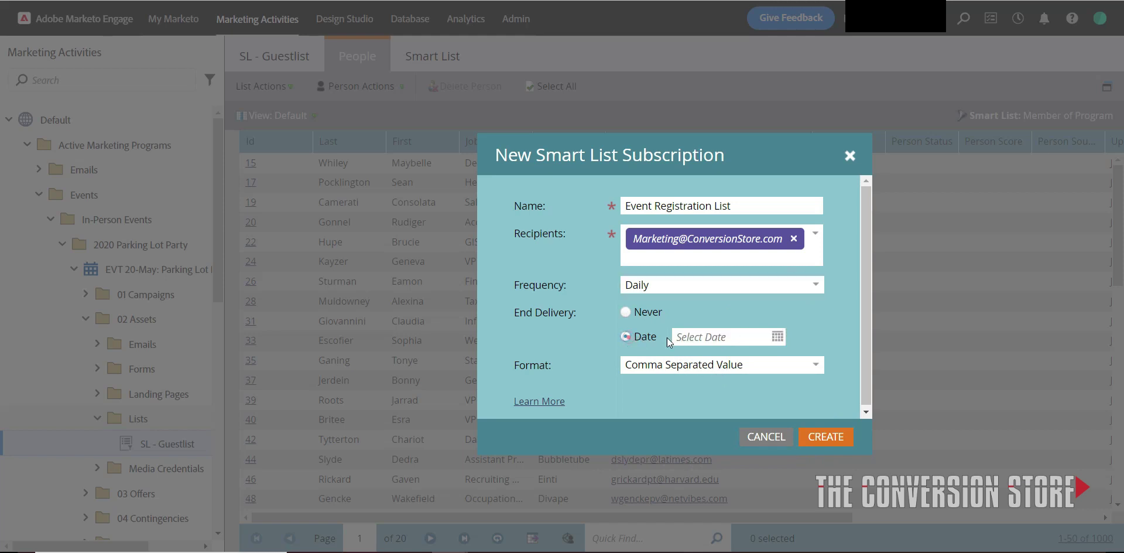
pyautogui.click(778, 337)
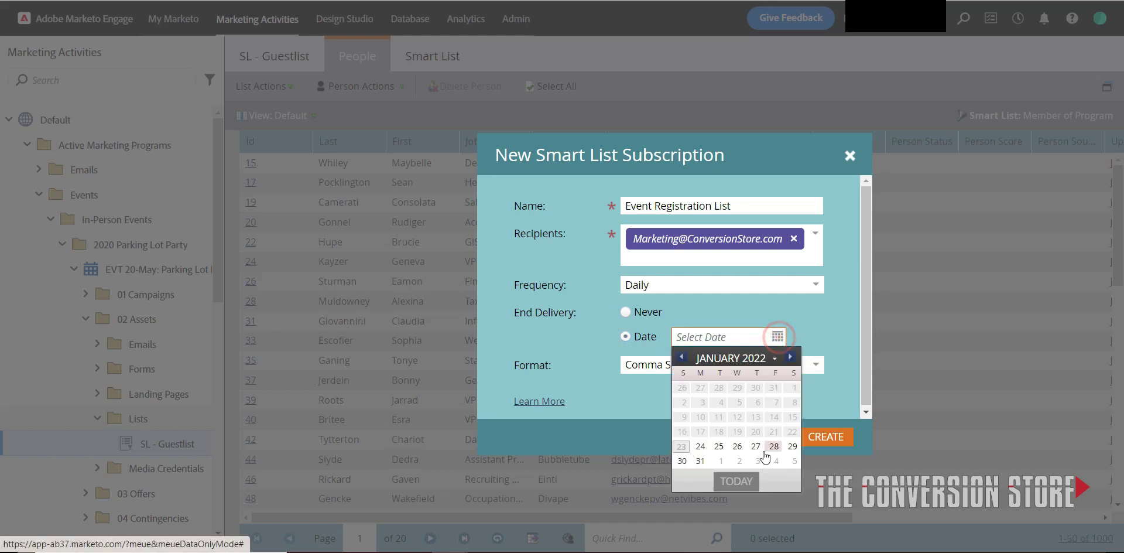
pyautogui.click(787, 317)
pyautogui.click(644, 312)
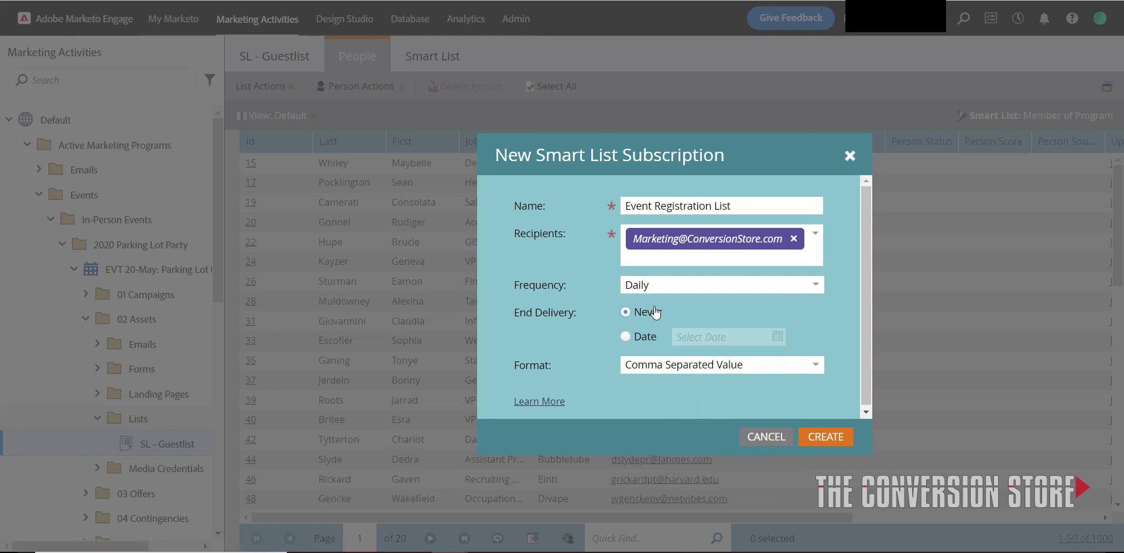
# Set frequency to Every Friday and format to Comma Separated Value (Excel 2007).
pyautogui.click(793, 286)
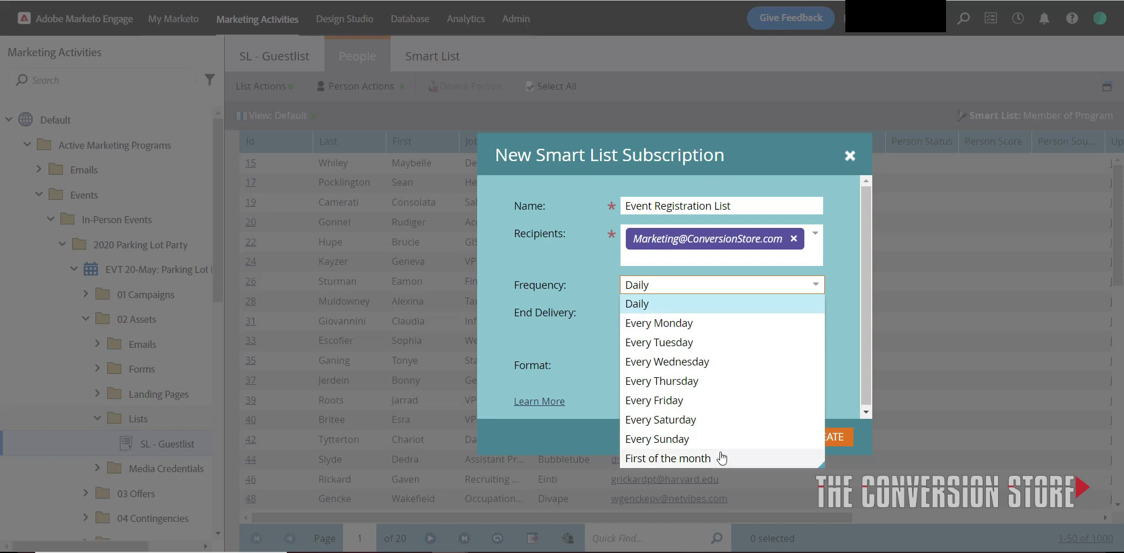
pyautogui.click(724, 400)
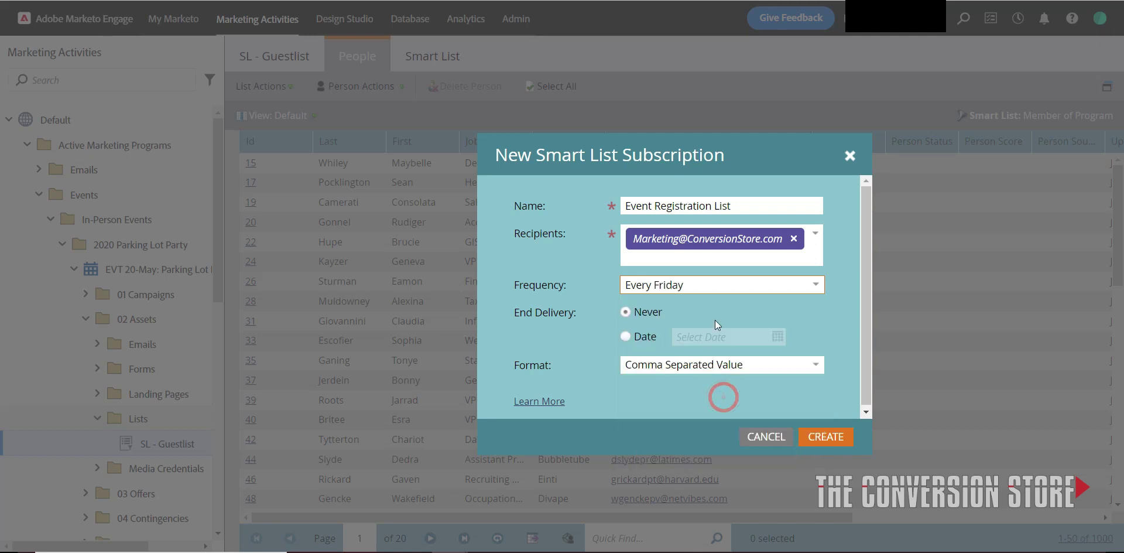
pyautogui.click(747, 367)
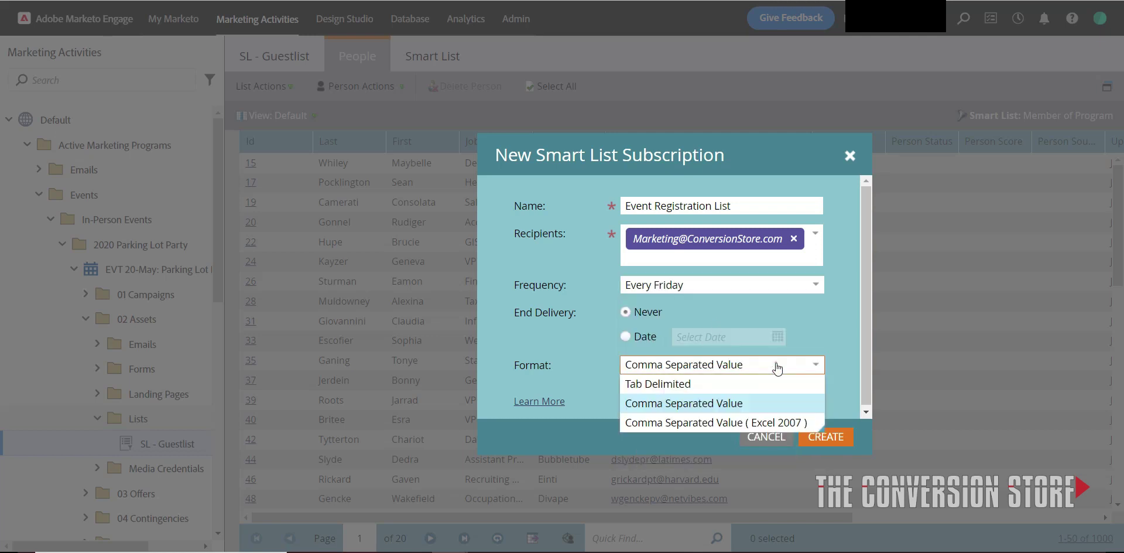
pyautogui.click(732, 422)
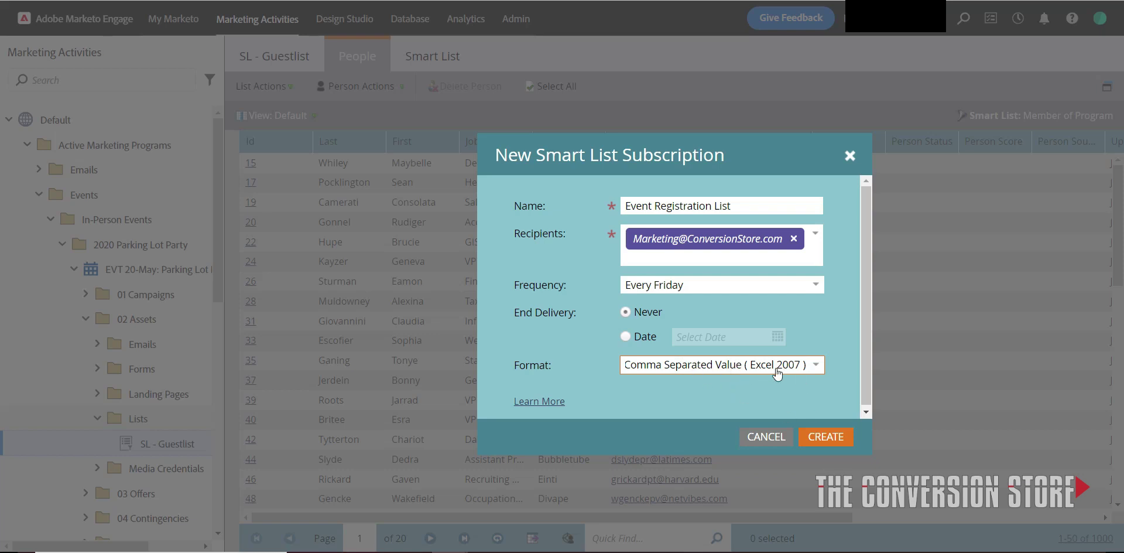
# Create the subscription and check its Every Friday, Never and CSV (Excel 2007) columns.
pyautogui.click(821, 437)
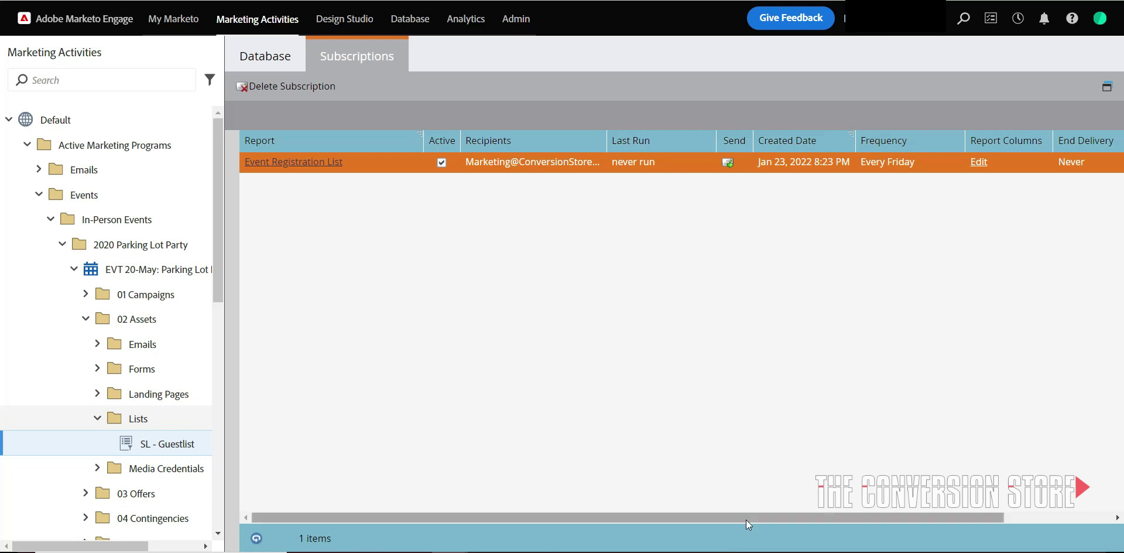
pyautogui.moveTo(746, 515); pyautogui.dragTo(884, 505)
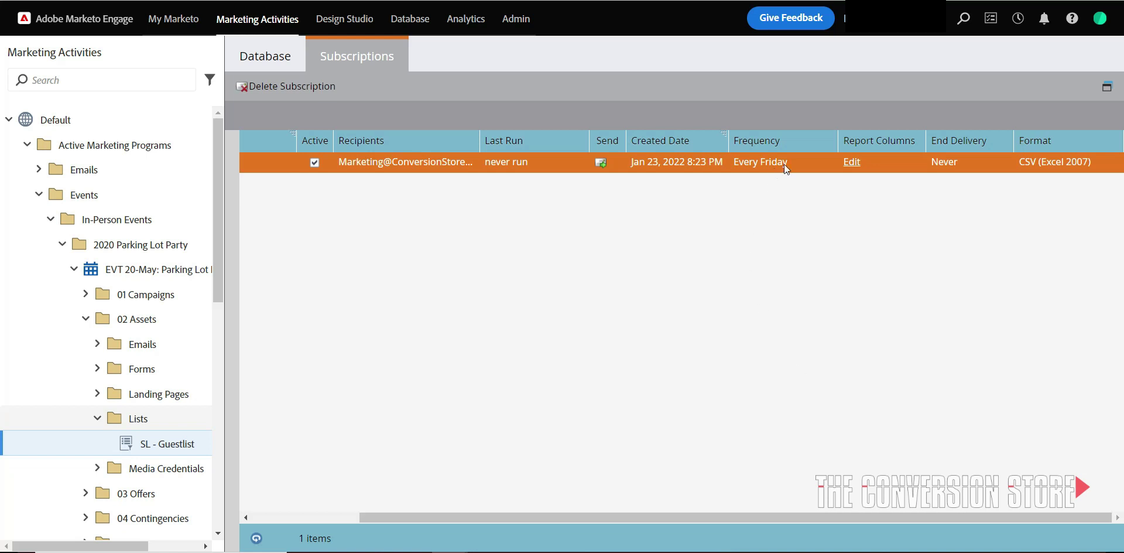
# Add Annual Revenue and Billing Address, City, Country, Postal Code report columns, then save.
pyautogui.click(851, 162)
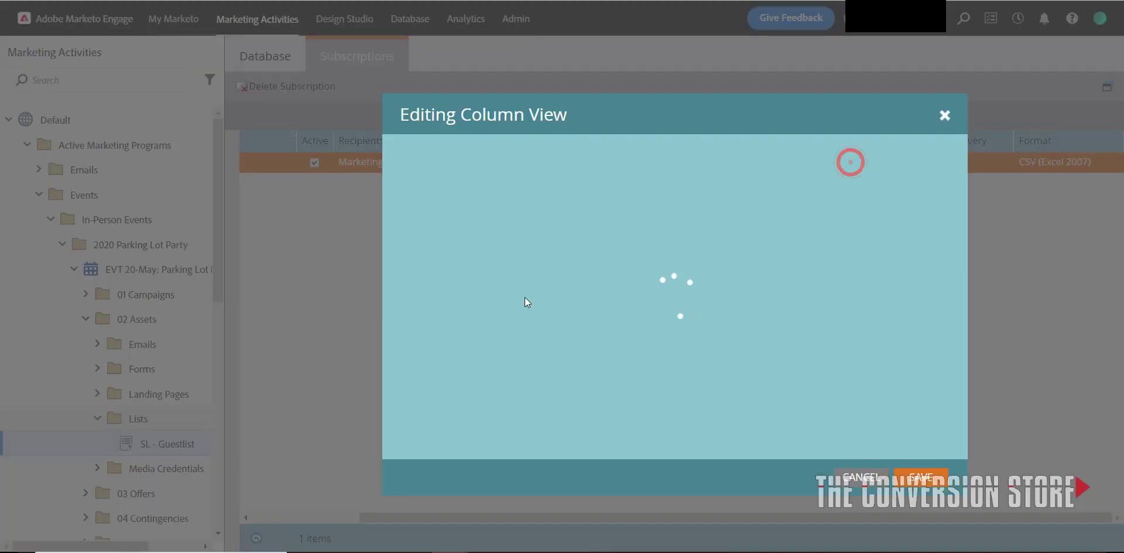
pyautogui.scroll(-5, 519, 364)
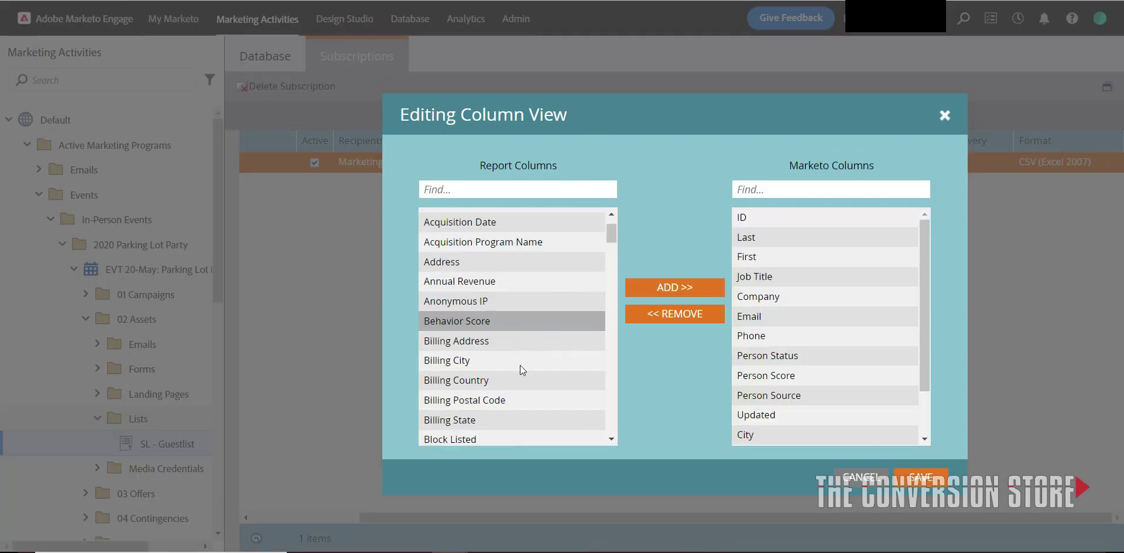
pyautogui.scroll(5, 516, 351)
pyautogui.click(514, 333)
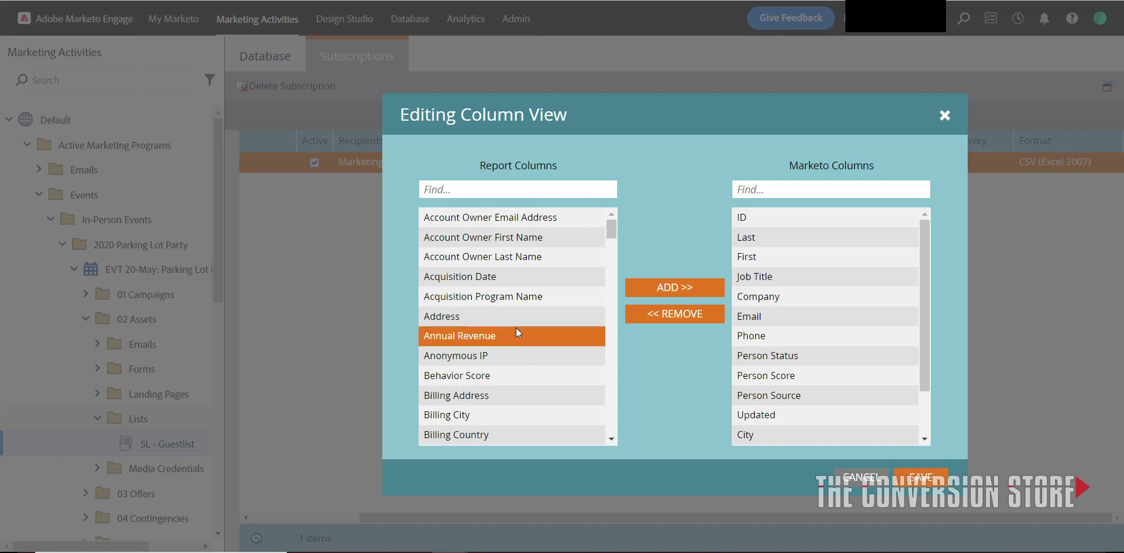
pyautogui.click(677, 293)
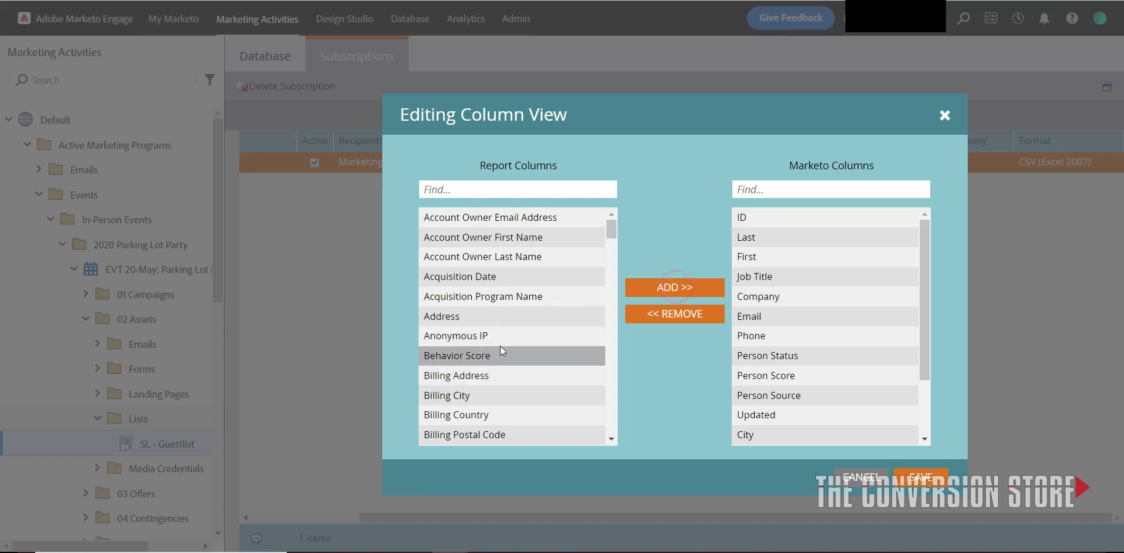
pyautogui.click(503, 377)
pyautogui.keyDown('shift'); pyautogui.click(508, 433); pyautogui.keyUp('shift')
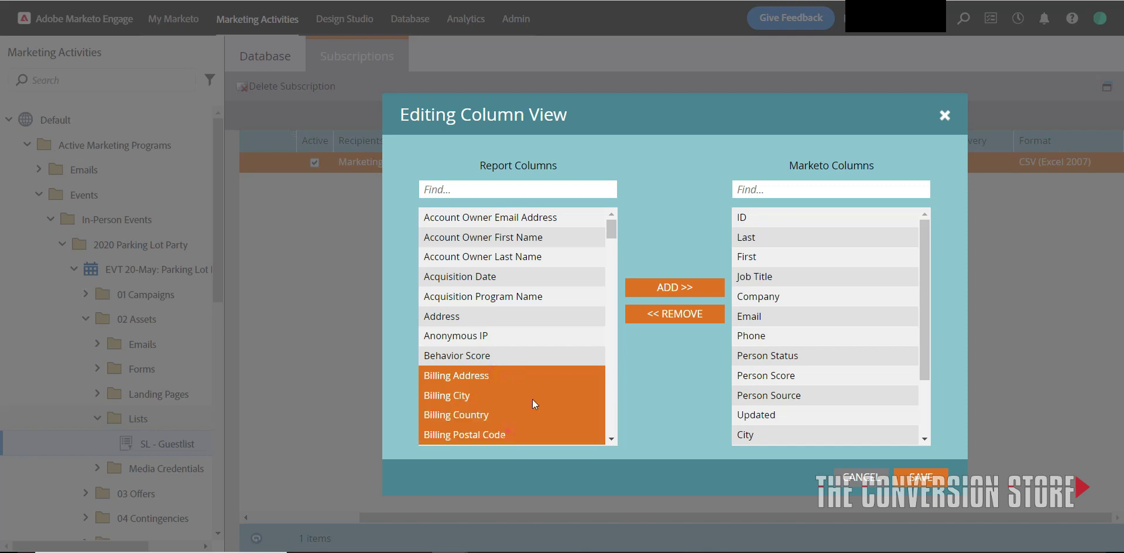
pyautogui.click(679, 288)
pyautogui.scroll(-3, 830, 390)
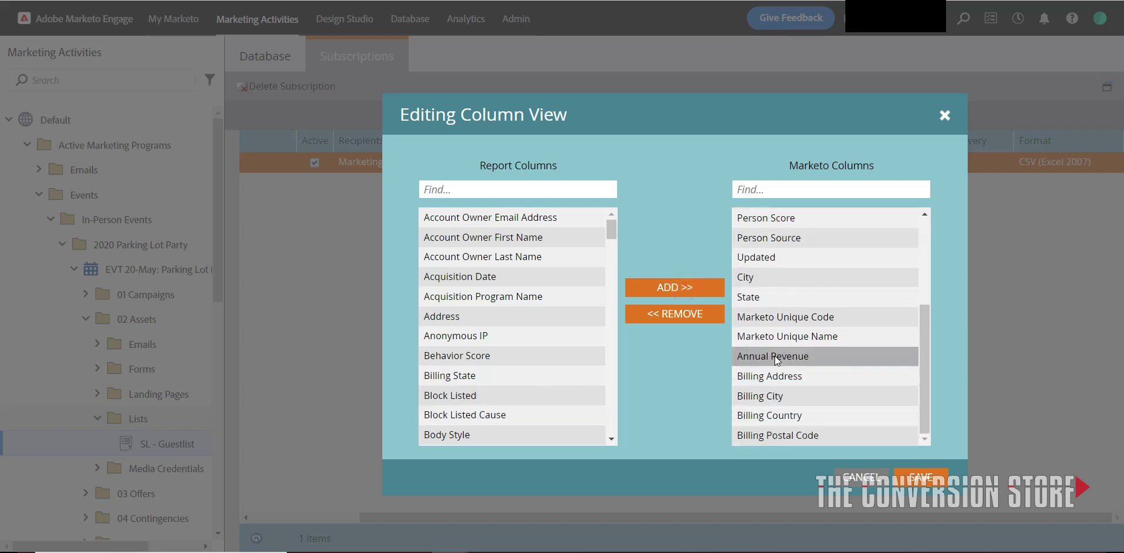
pyautogui.click(908, 481)
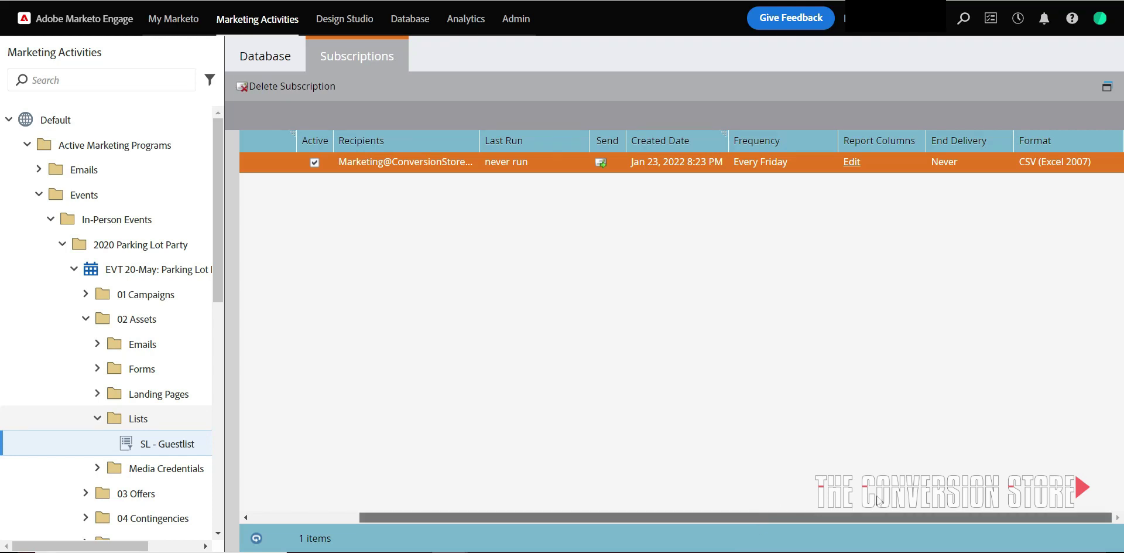
# Send the Event Registration List report email immediately from its subscription row.
pyautogui.moveTo(785, 495); pyautogui.dragTo(493, 477)
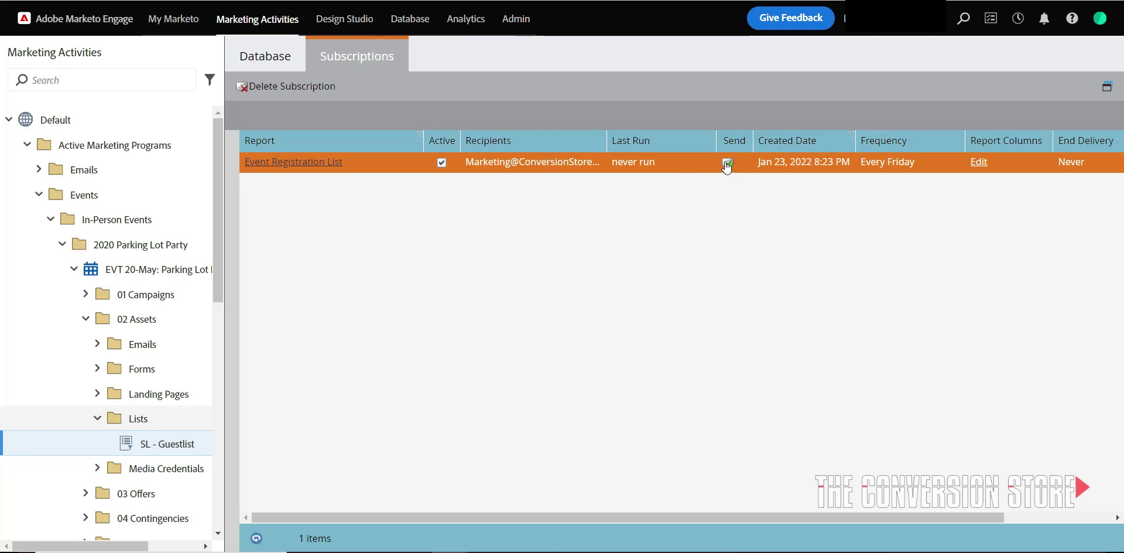
pyautogui.click(726, 166)
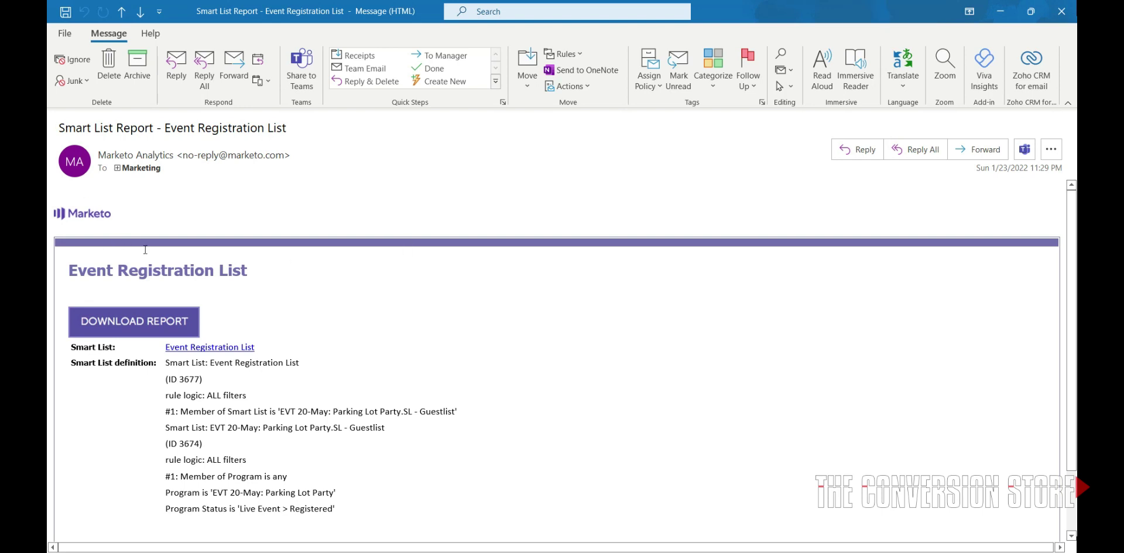
# Download the report file from the Smart List Report email in Outlook.
pyautogui.moveTo(249, 156)
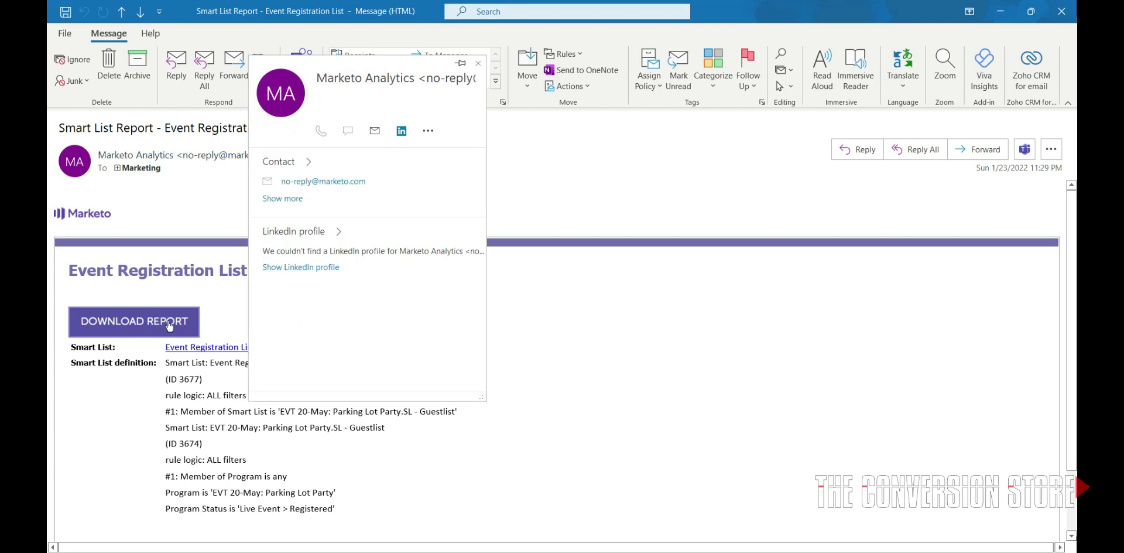
pyautogui.click(679, 442)
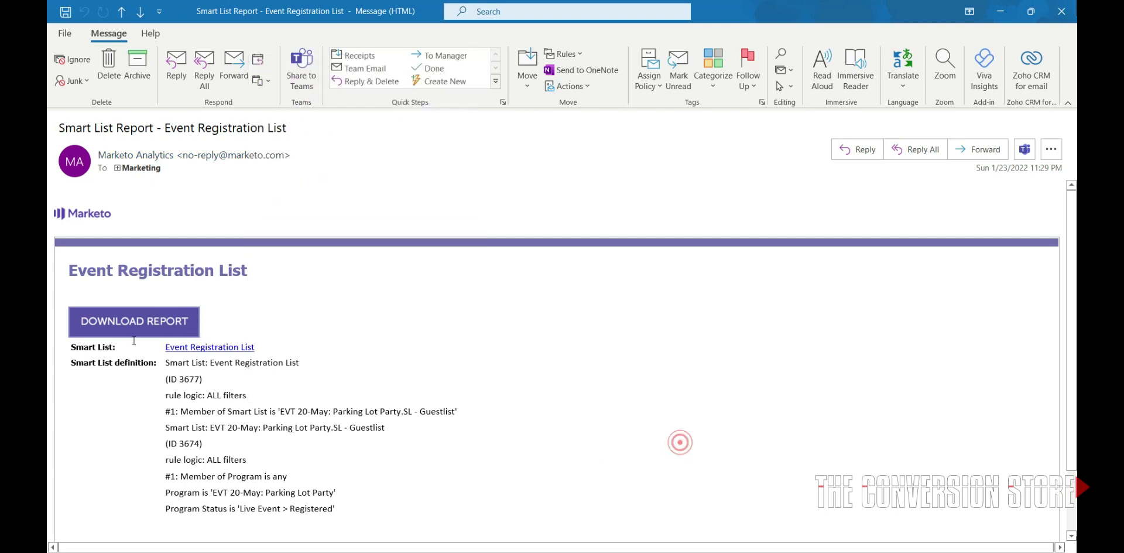
pyautogui.click(102, 331)
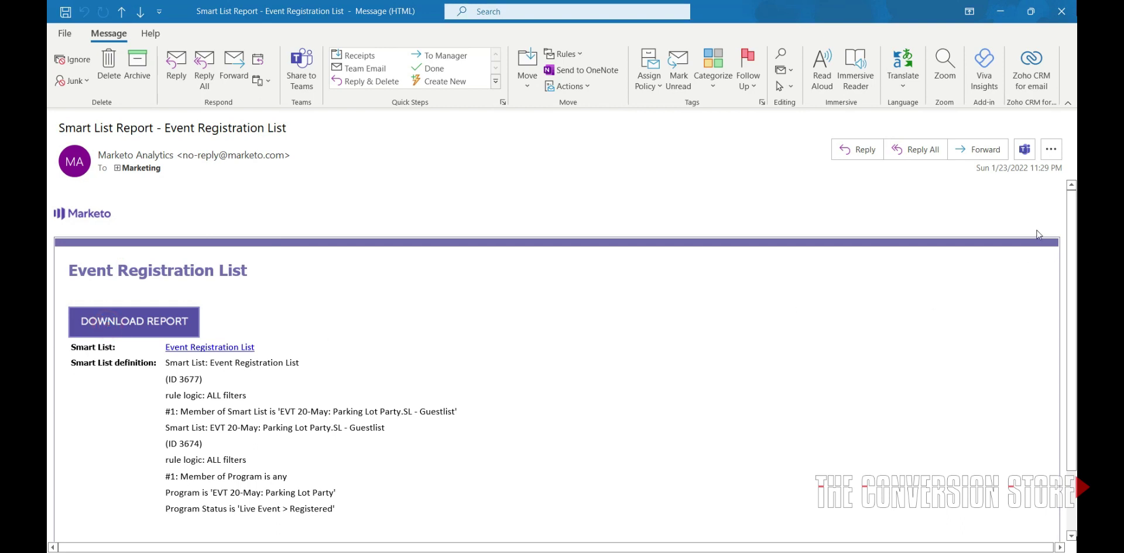